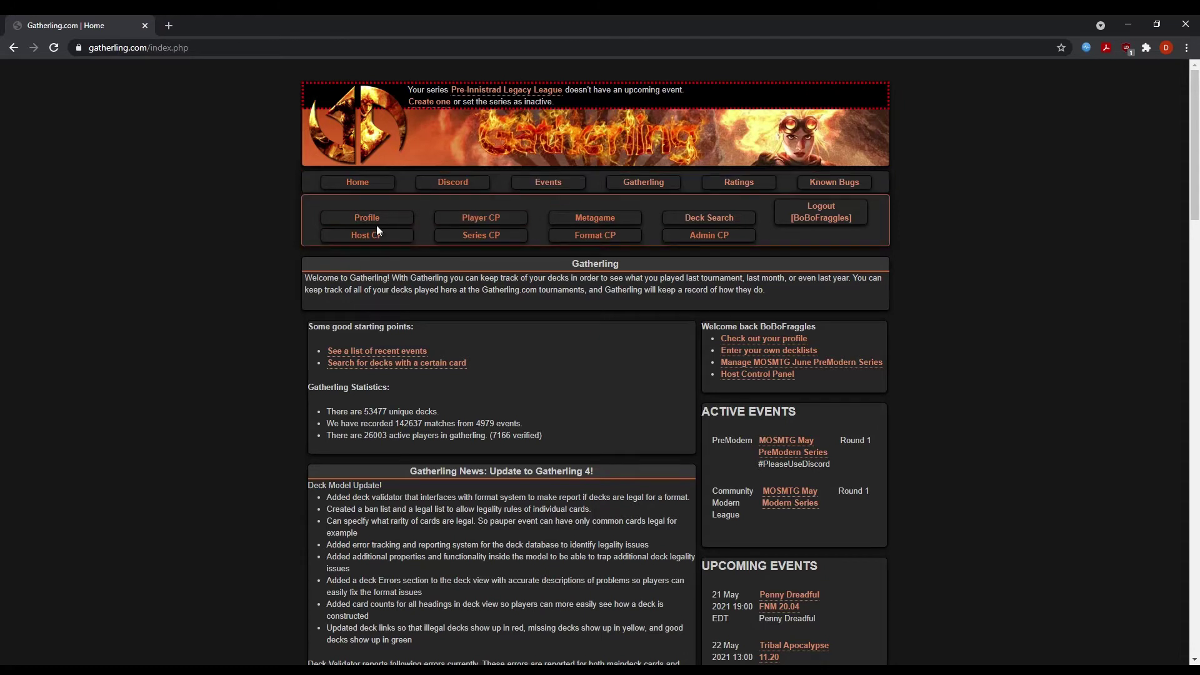
Open the player control panel and register for the MOSMTG June PreModern Series from the events open for preregistration.
click(479, 218)
scroll(200, 251, down, 1)
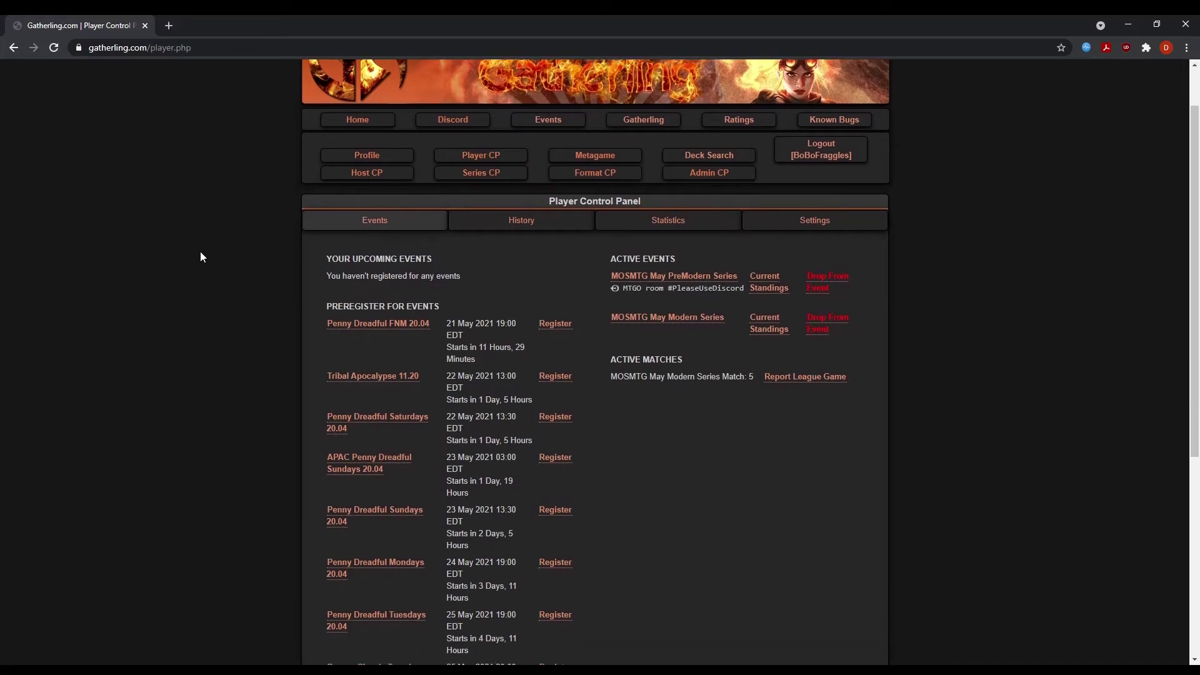
drag(331, 259, 414, 258)
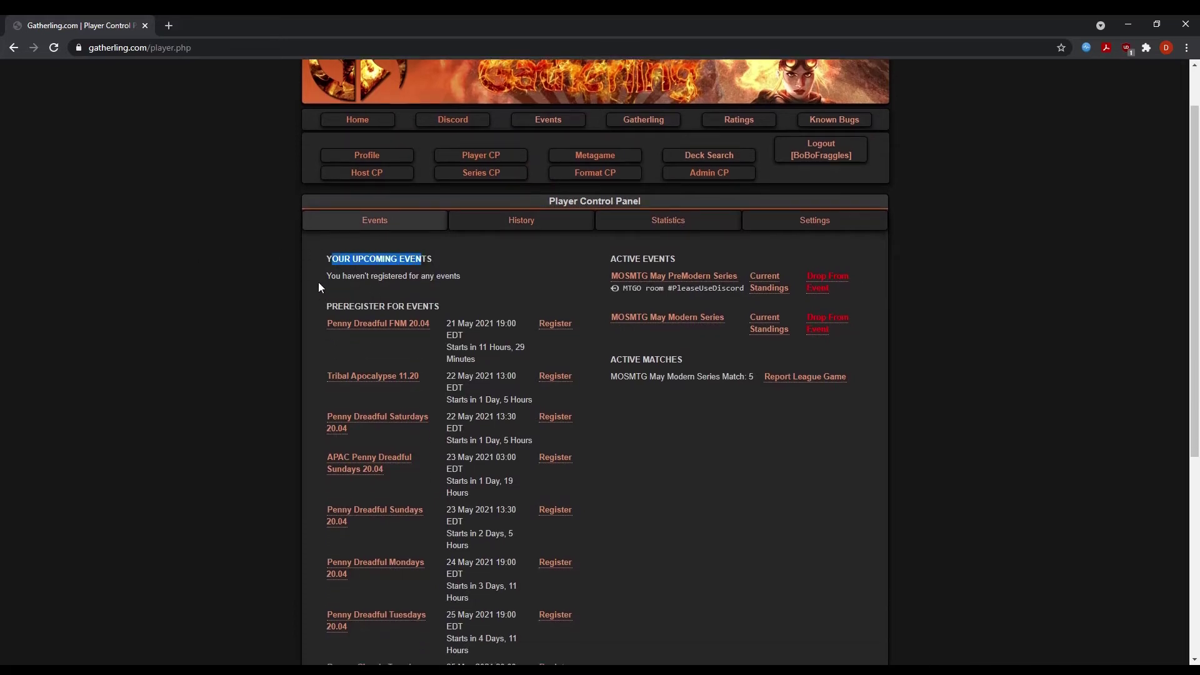
drag(342, 307, 327, 307)
click(411, 313)
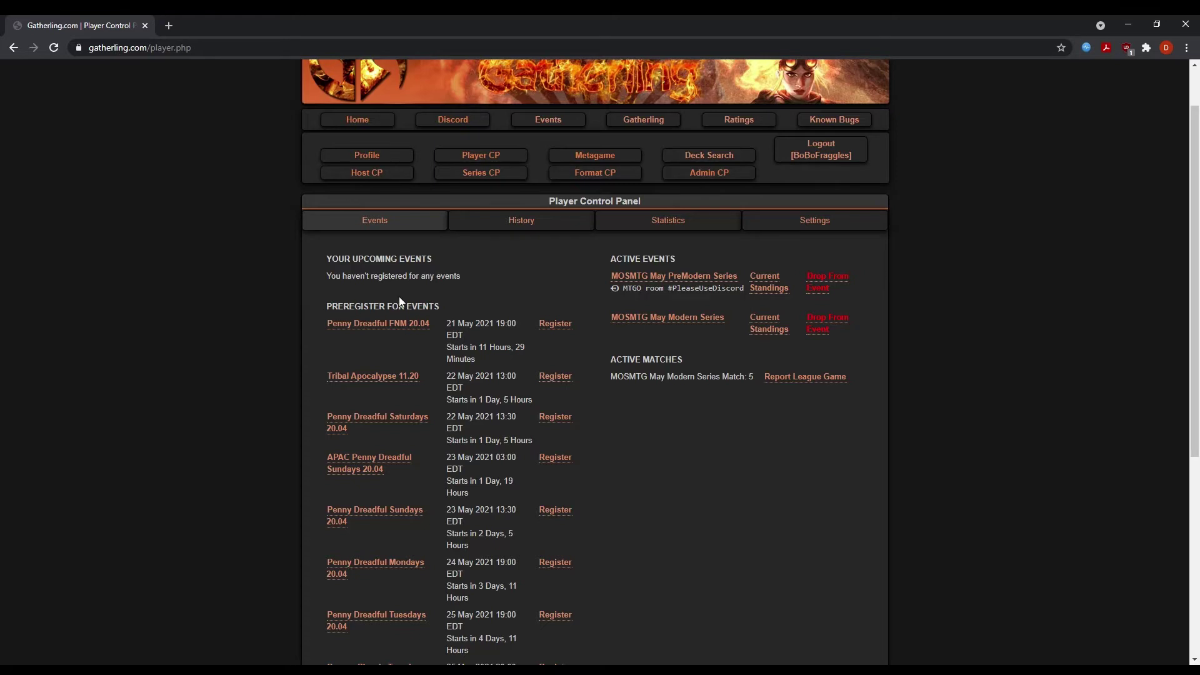
scroll(399, 295, down, 3)
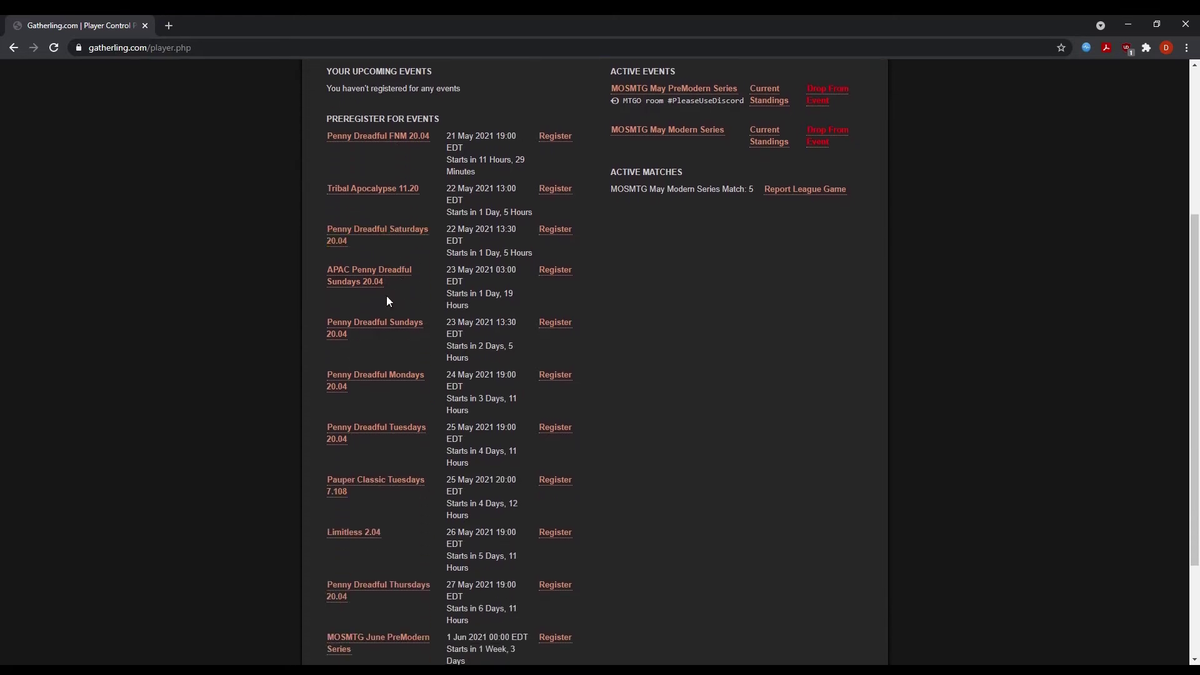
scroll(382, 298, down, 1)
scroll(376, 300, down, 2)
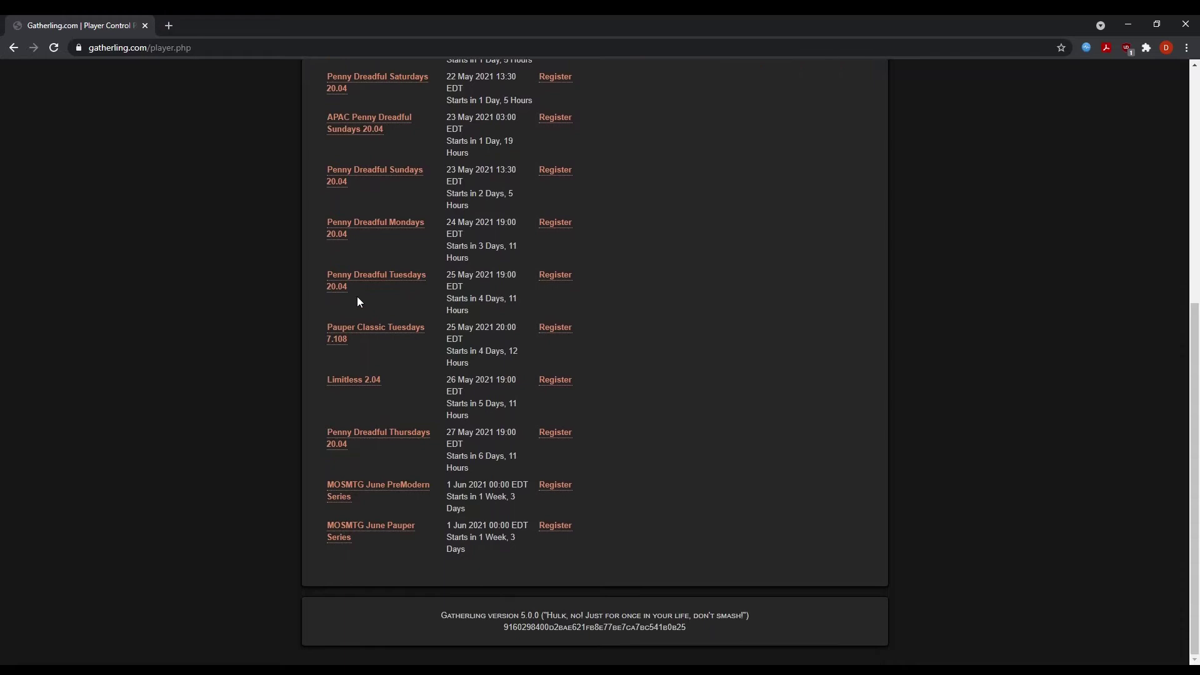
click(343, 491)
click(553, 490)
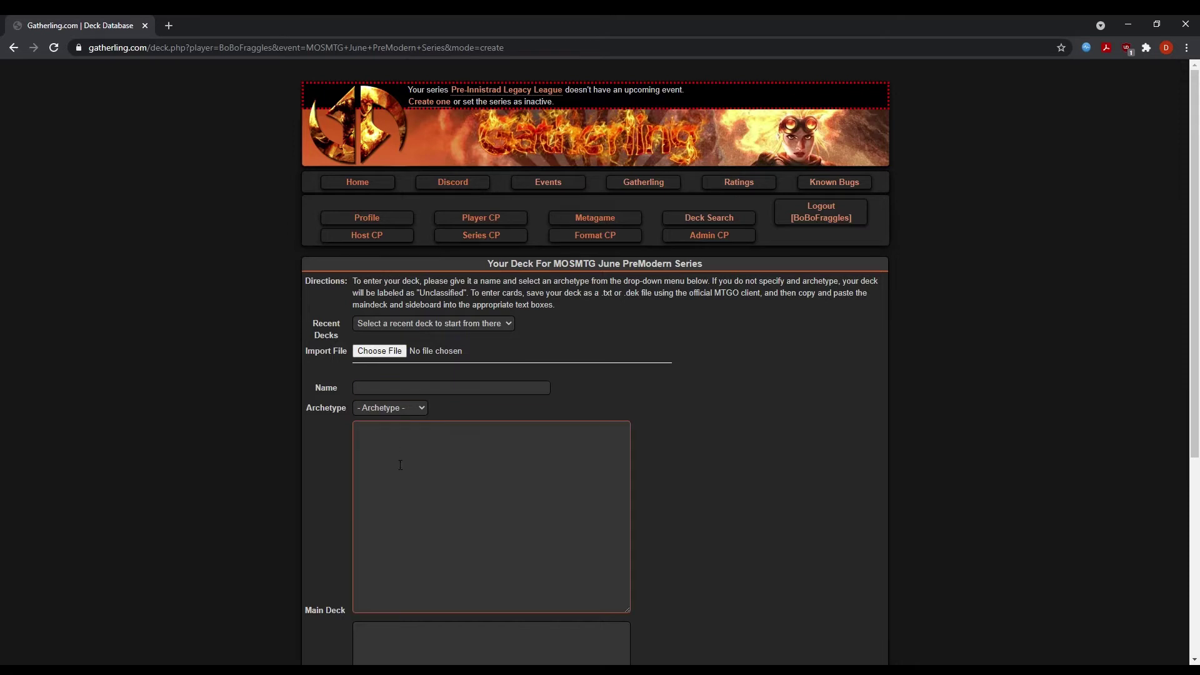
Create the deck for the event with the name Titanic and a main deck of 60 island.
click(386, 390)
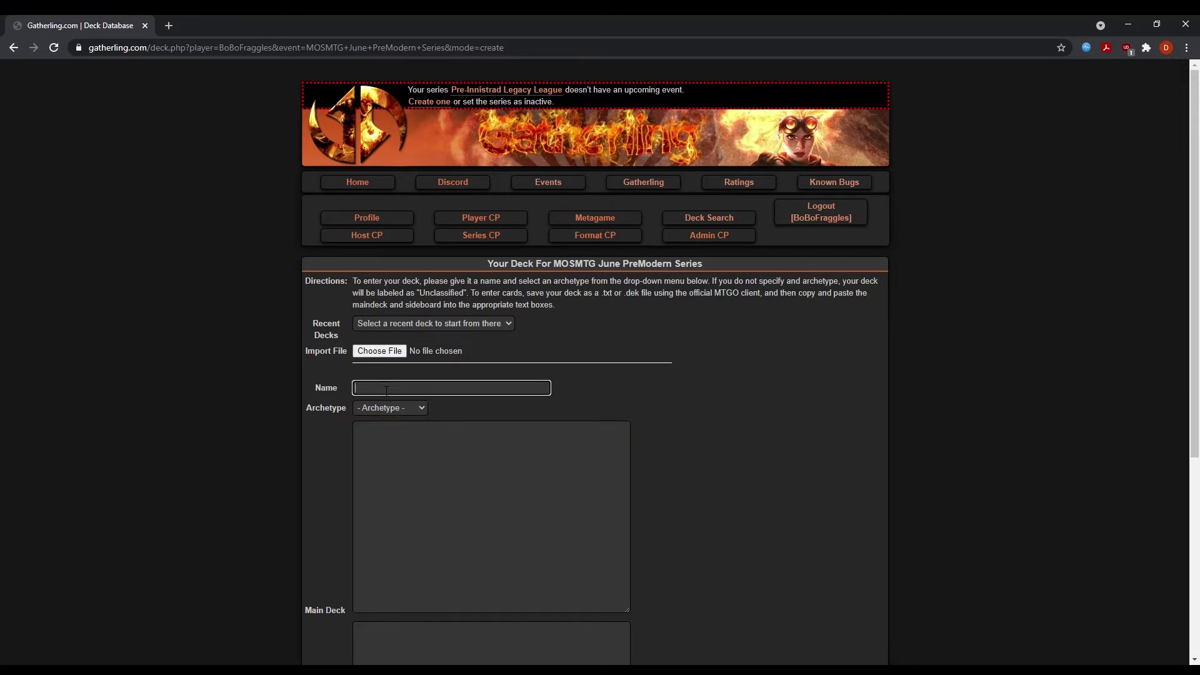
text(Titanic)
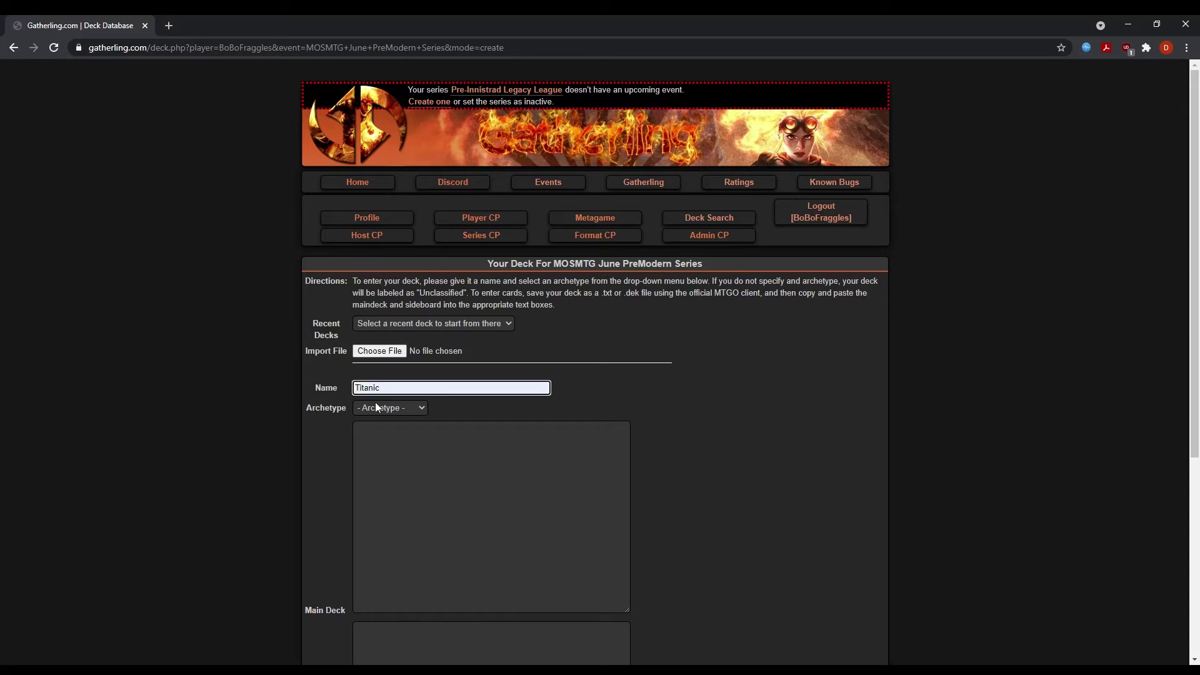
click(388, 447)
text(6)
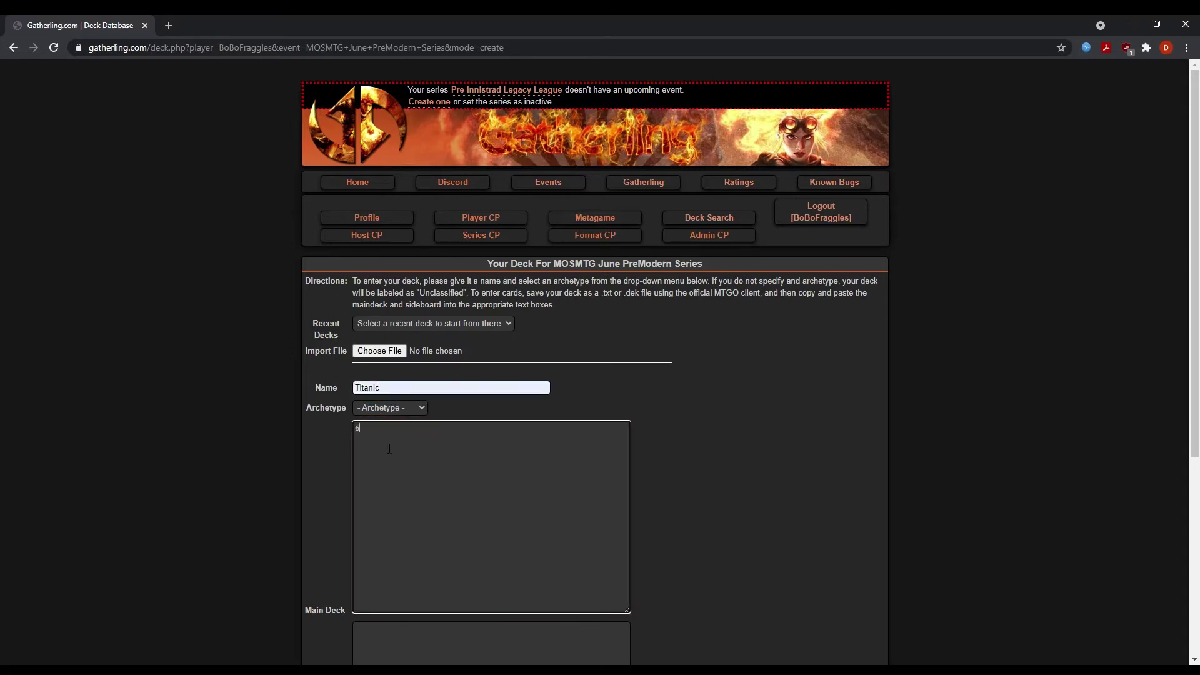
text(0 islands)
scroll(400, 448, down, 4)
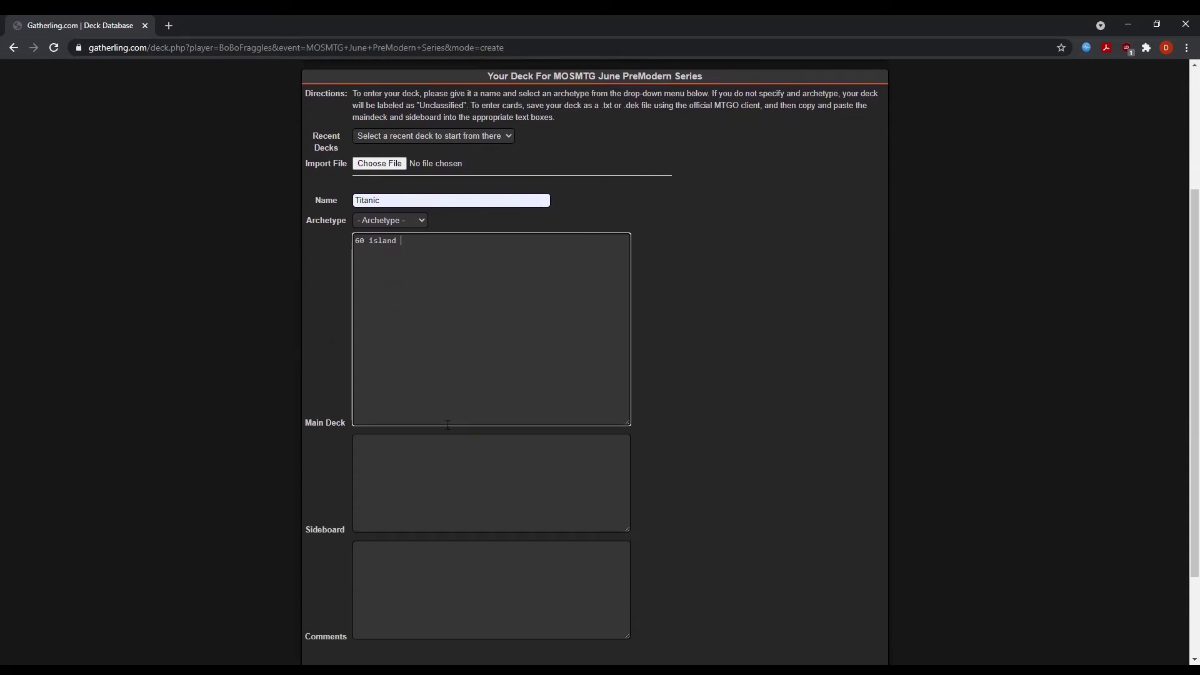
scroll(438, 446, down, 1)
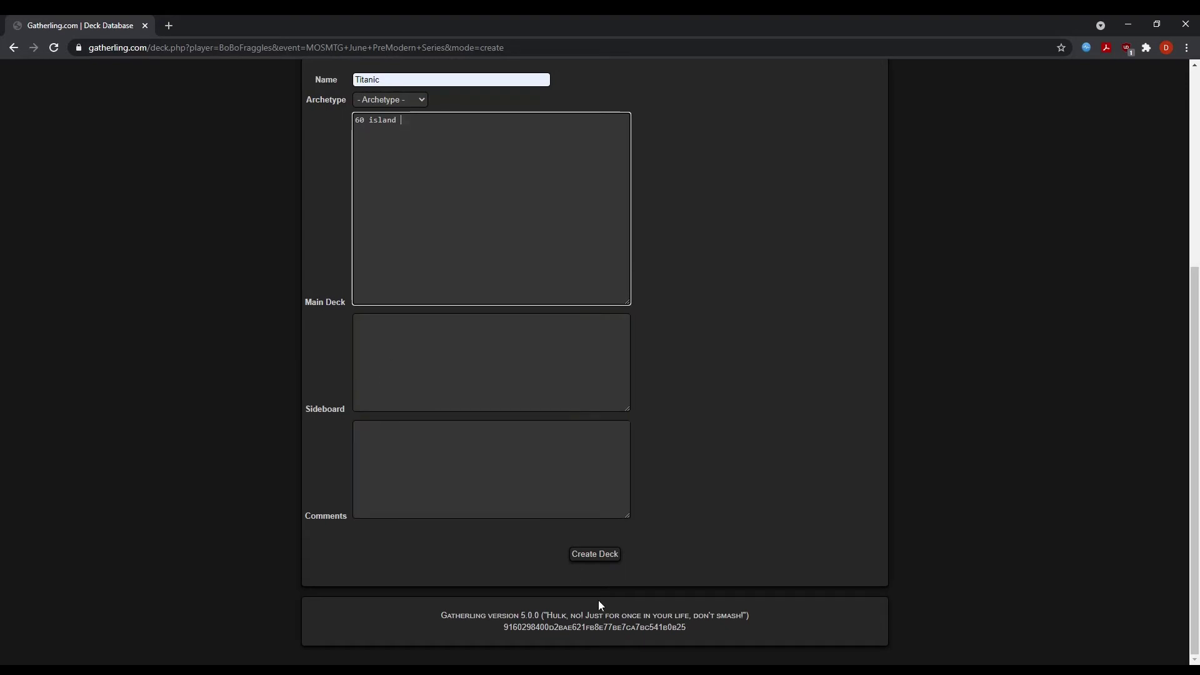
click(587, 552)
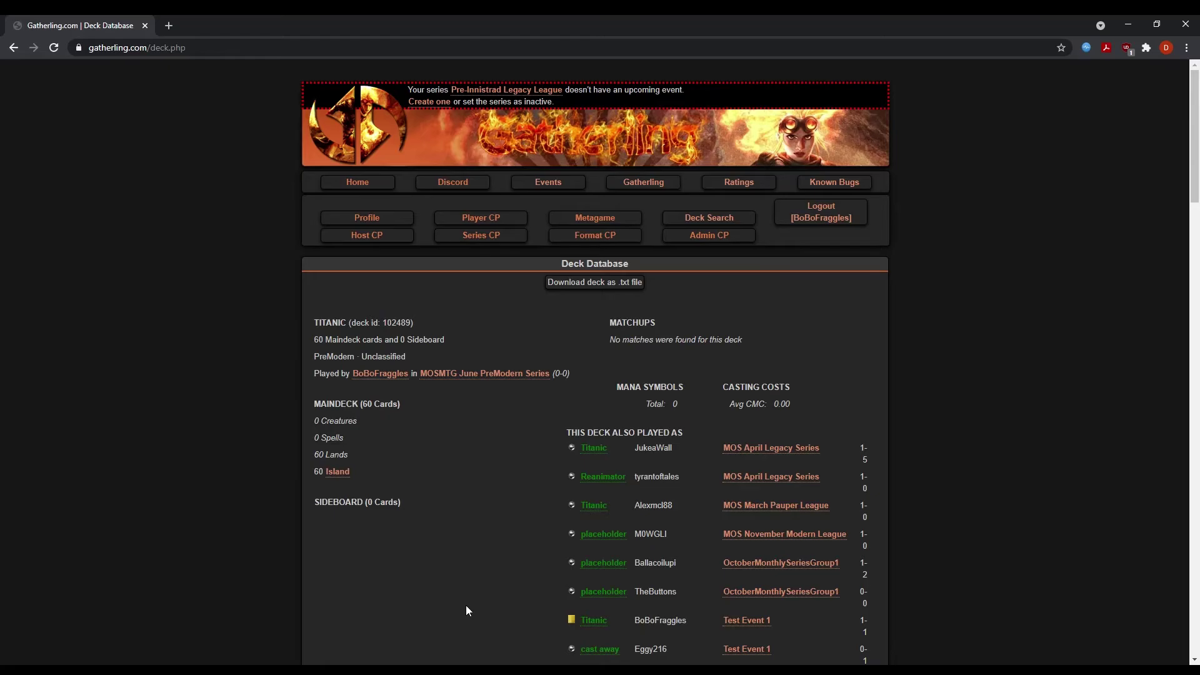
Switch to Discord and review match-finding pings in The Magic Online Society's modern-monthly-channel and premodern-monthly-channel.
key(alt+Tab)
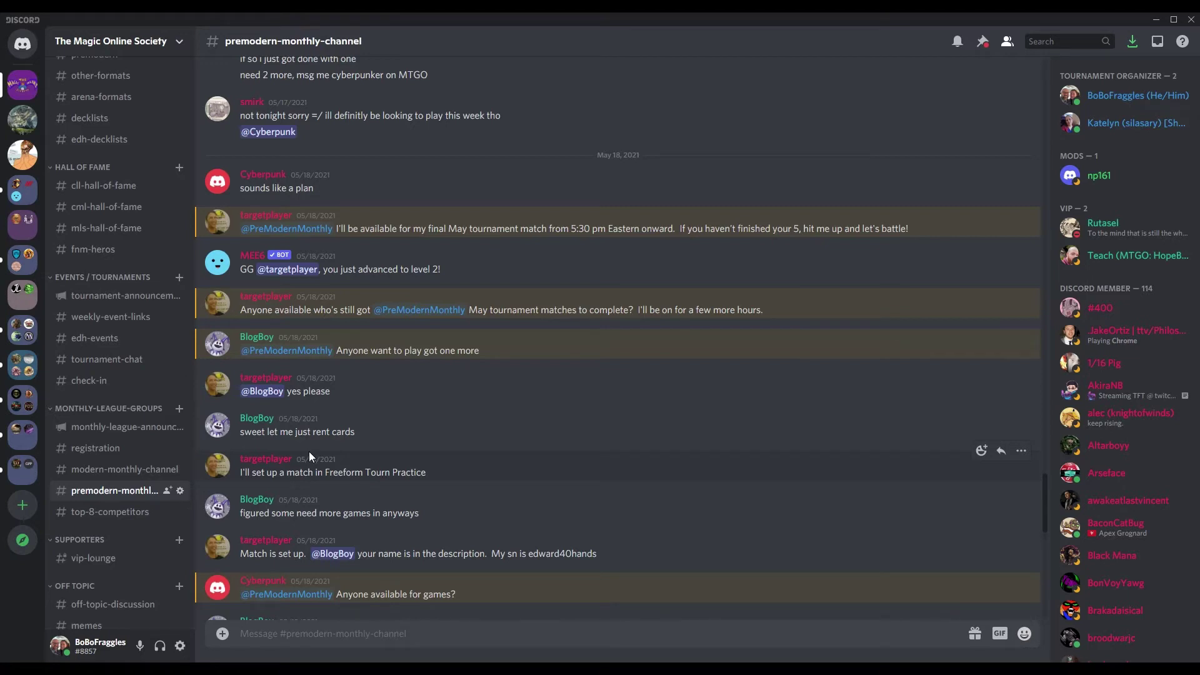
scroll(124, 466, up, 3)
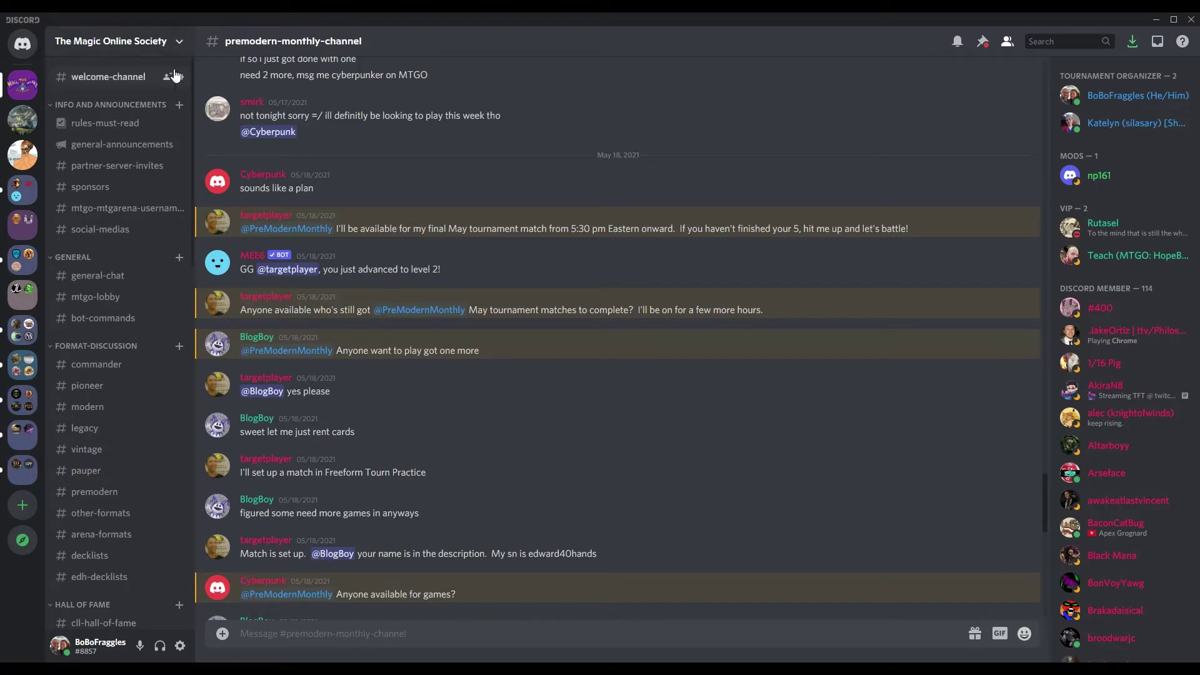
scroll(106, 234, down, 9)
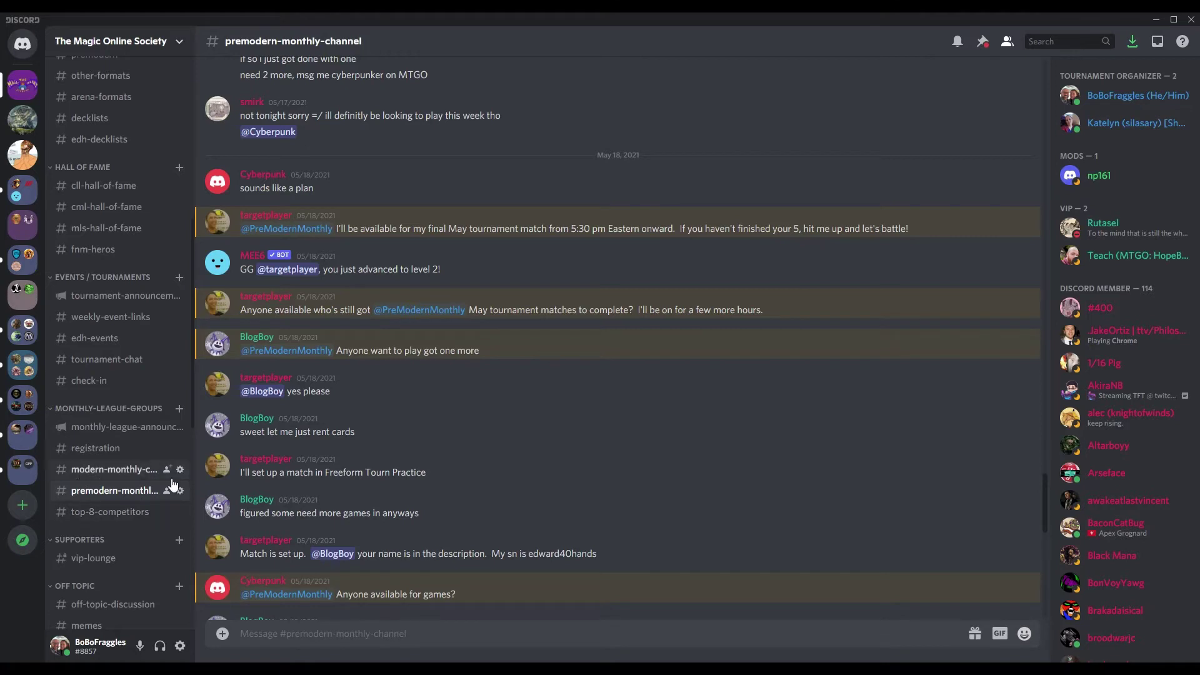
click(83, 470)
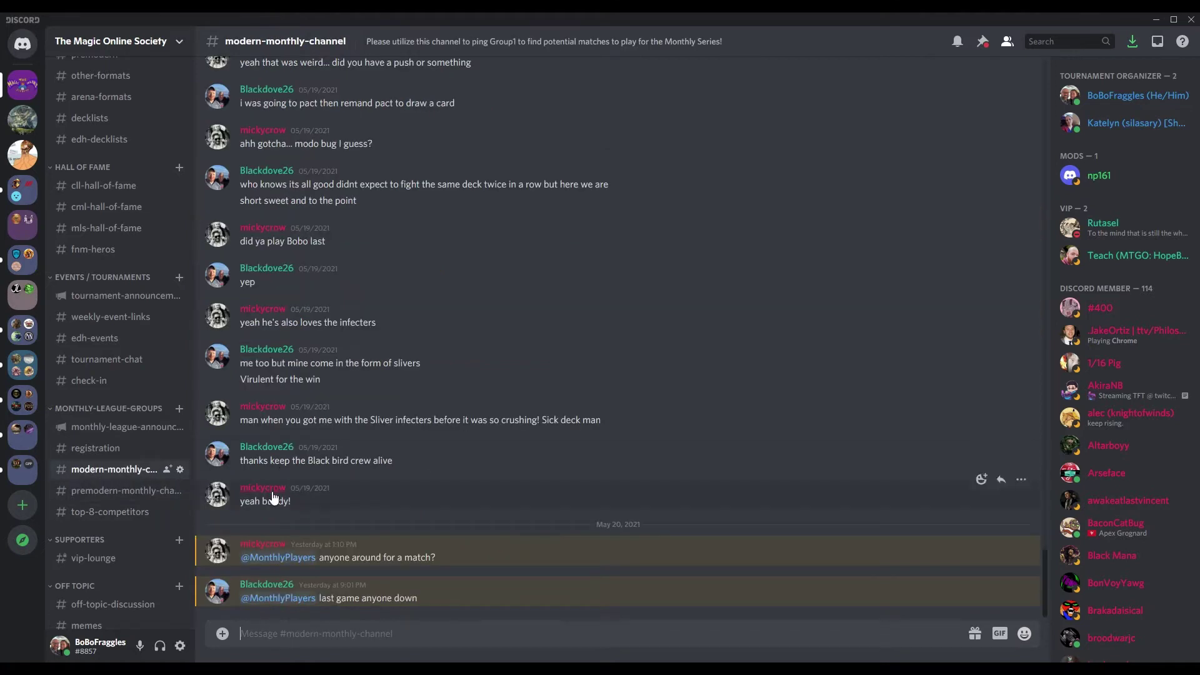
click(103, 495)
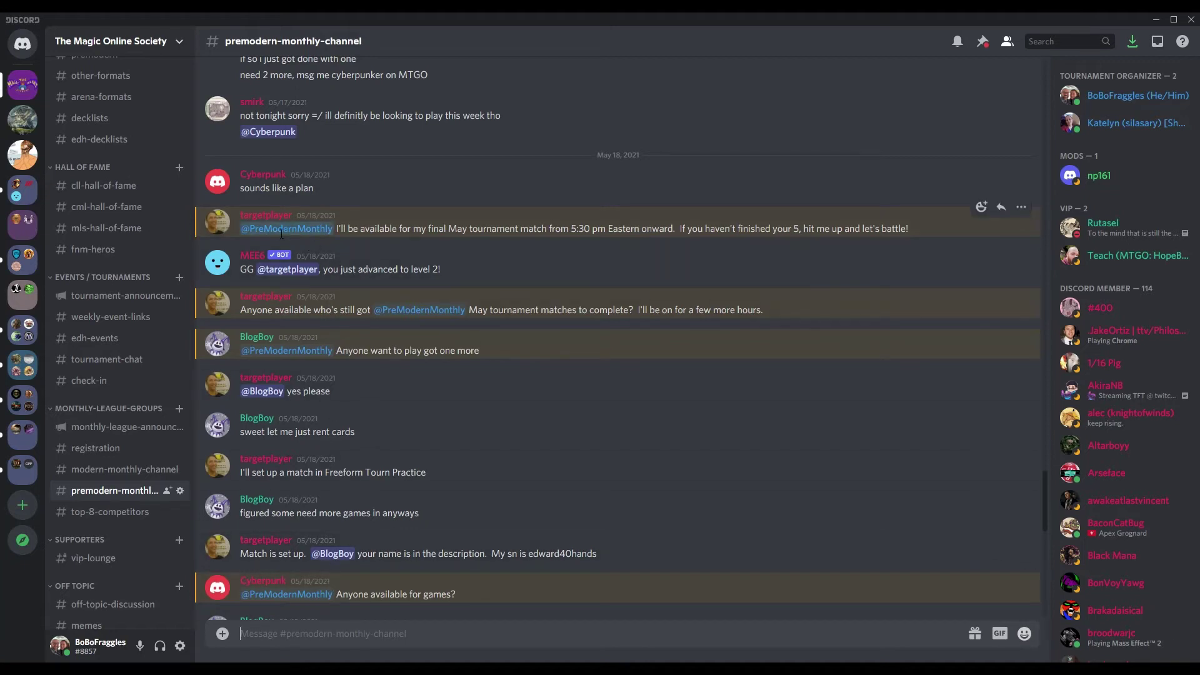
drag(353, 229, 911, 235)
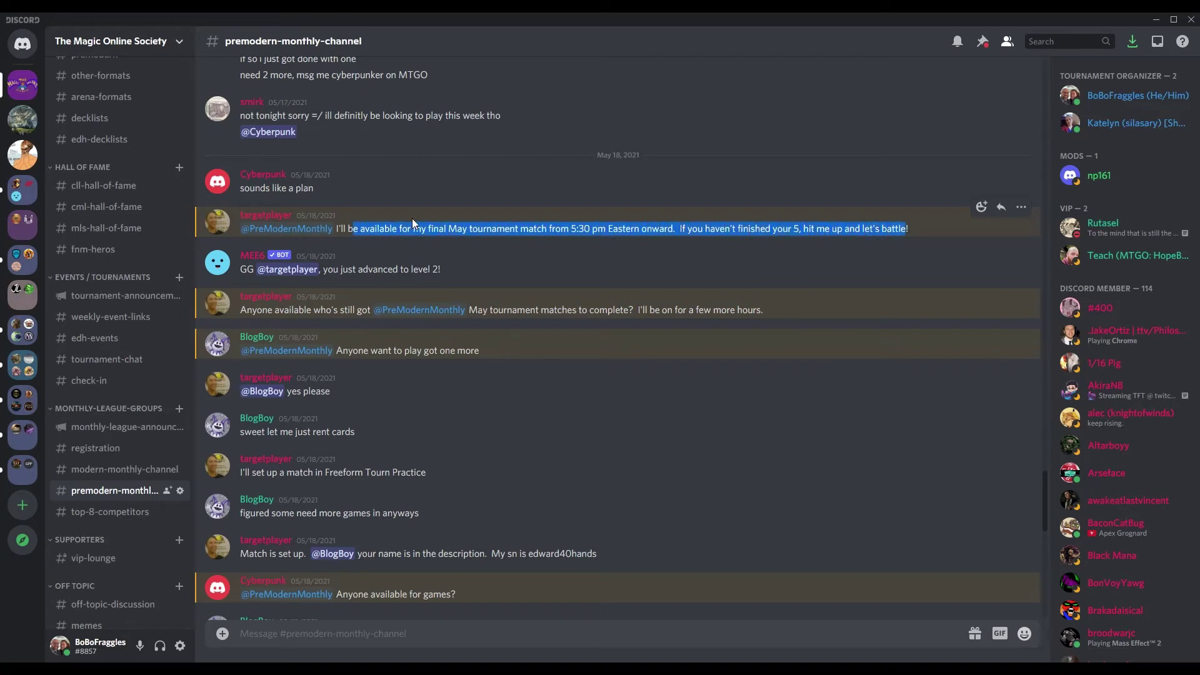
click(413, 236)
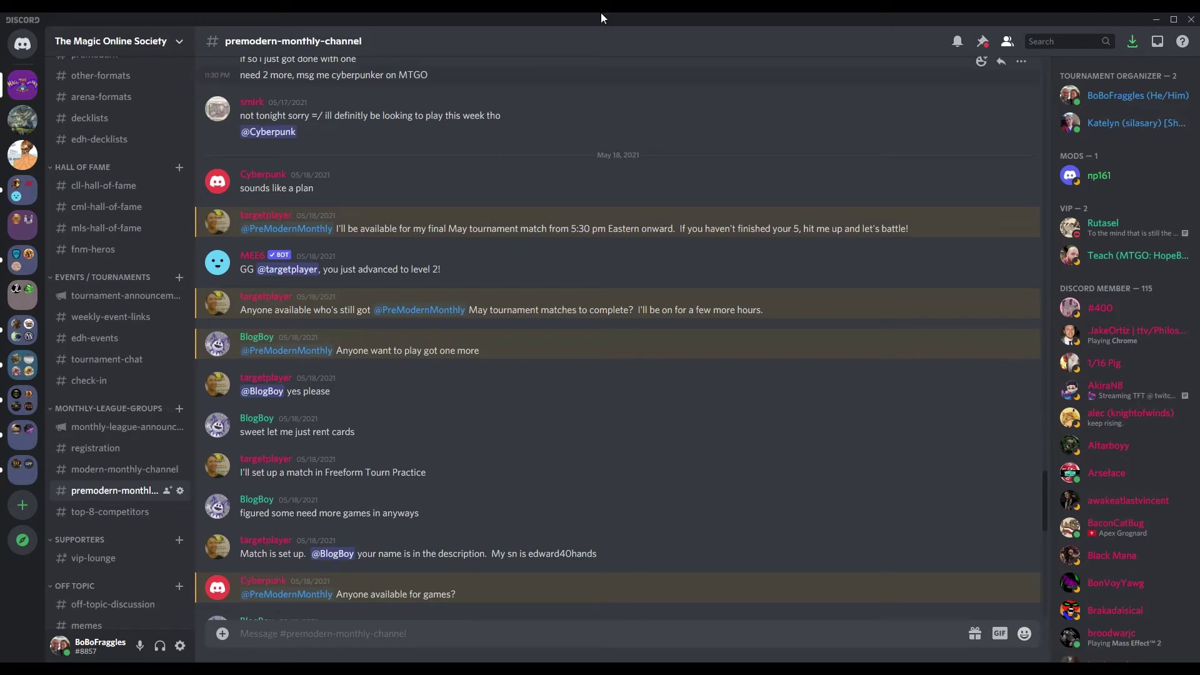
Switch back to Gatherling in the browser and view the league game report form for the MOSMTG May Modern Series from the player control panel.
key(alt+Tab)
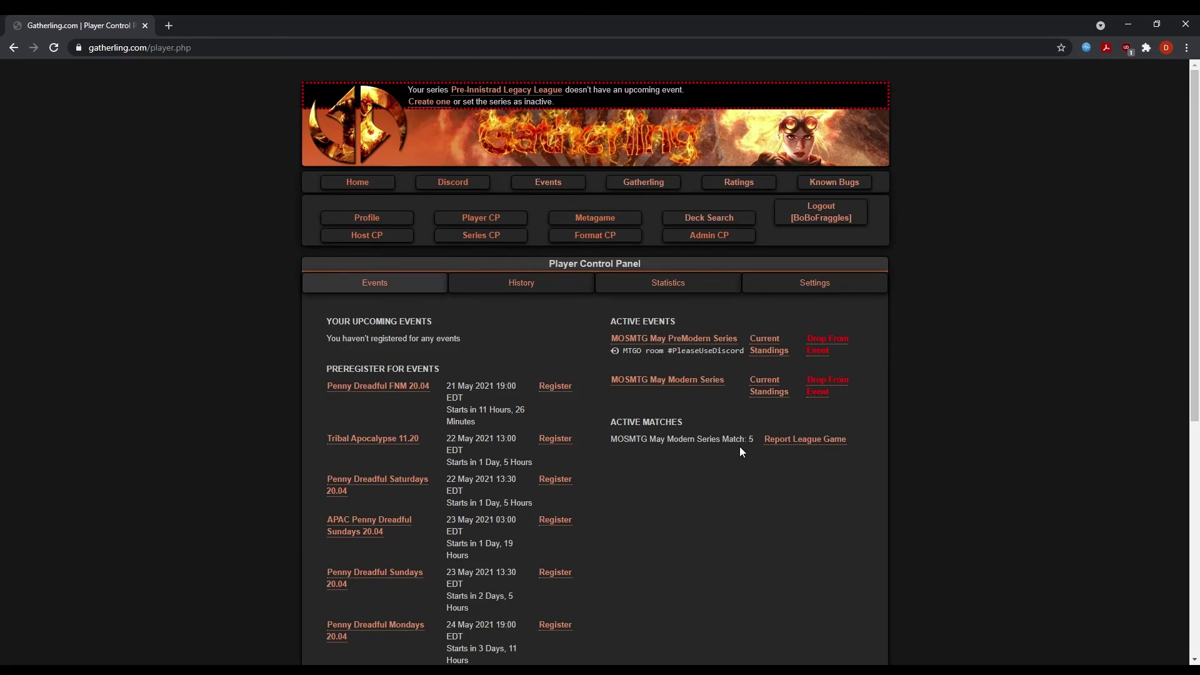
click(381, 219)
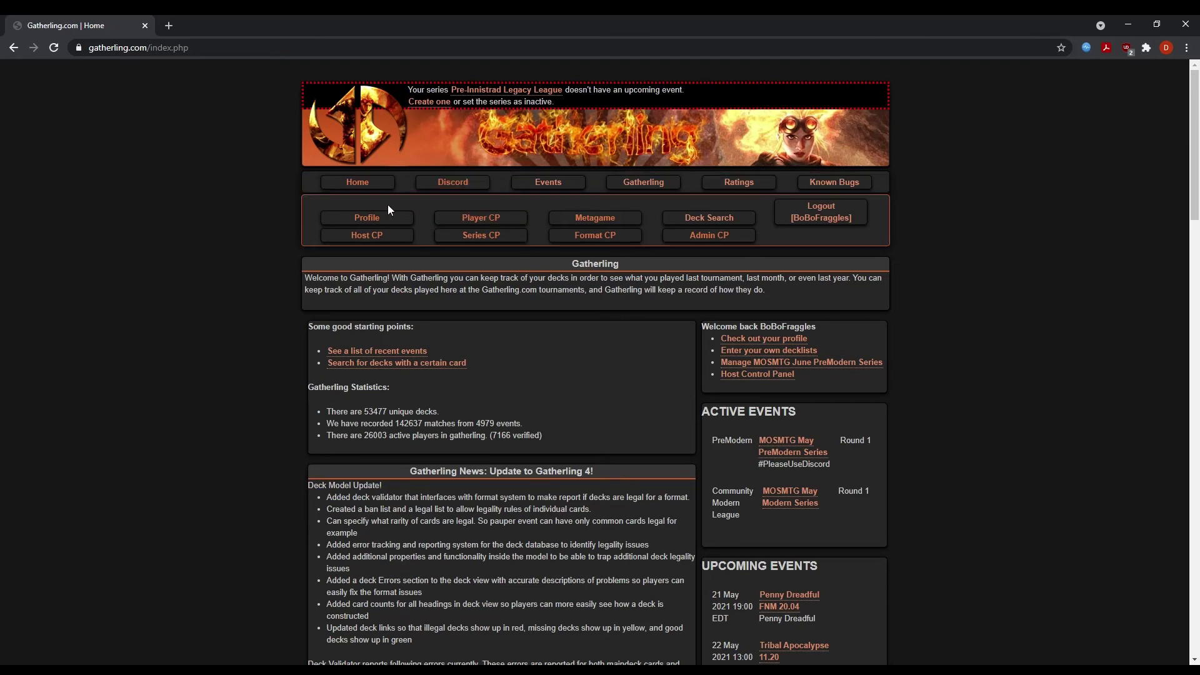
click(475, 219)
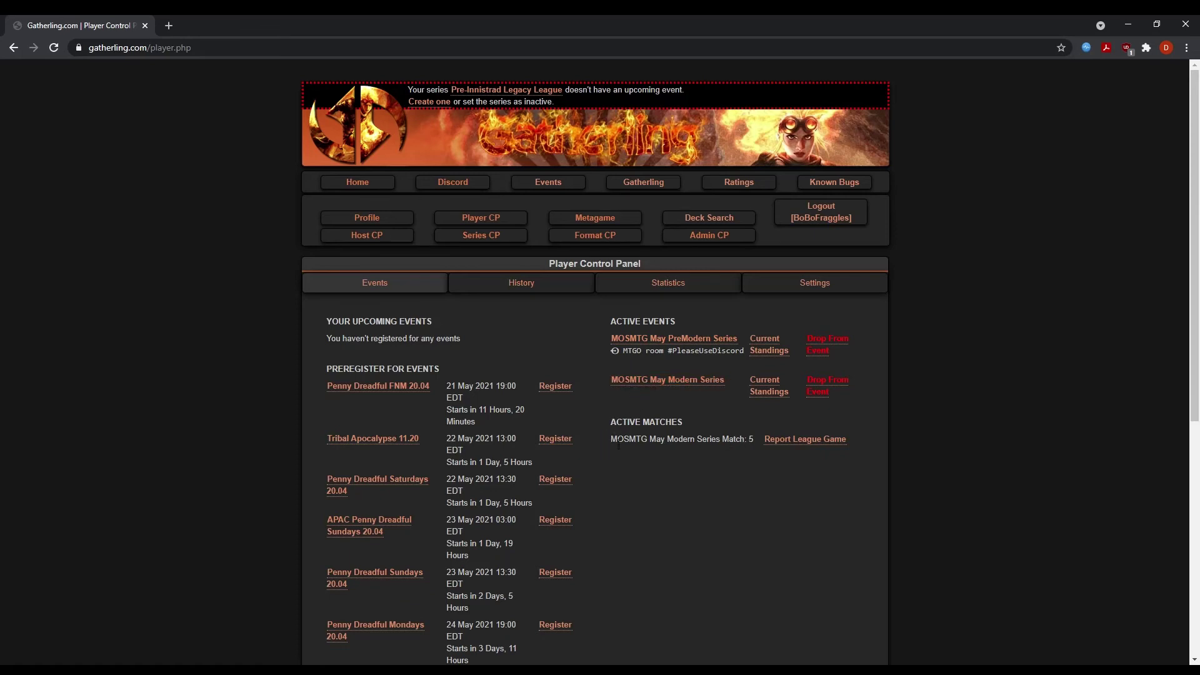
drag(646, 450, 647, 448)
click(691, 441)
click(816, 441)
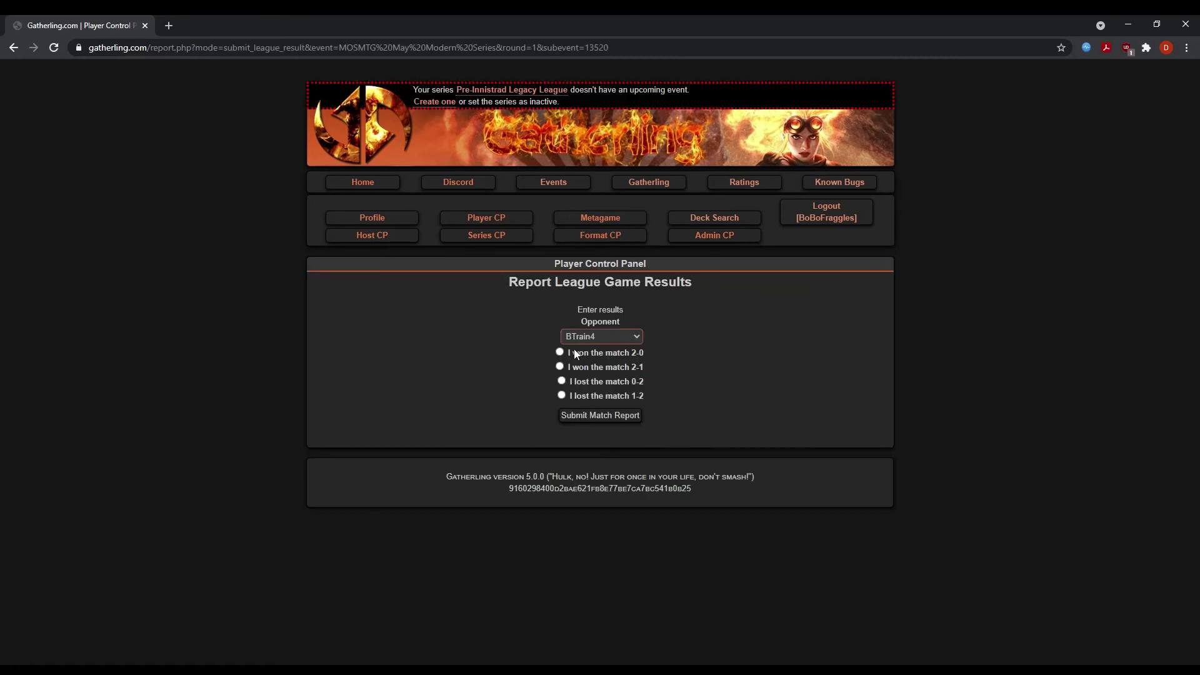
key(Down)
click(493, 217)
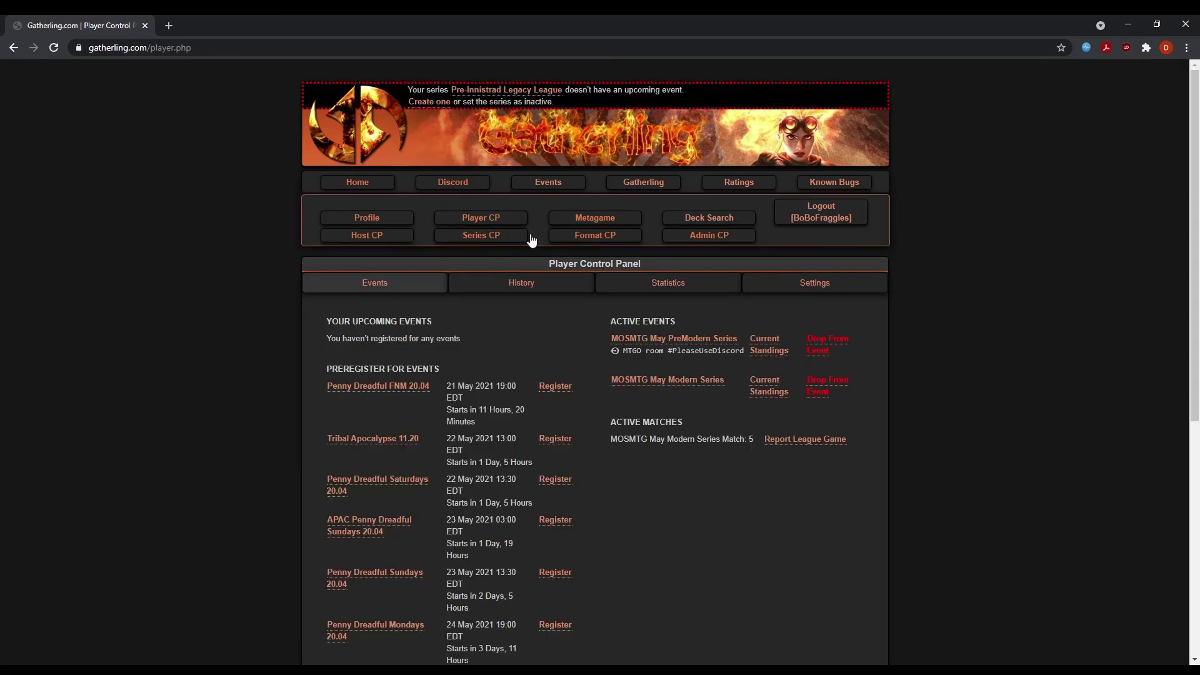